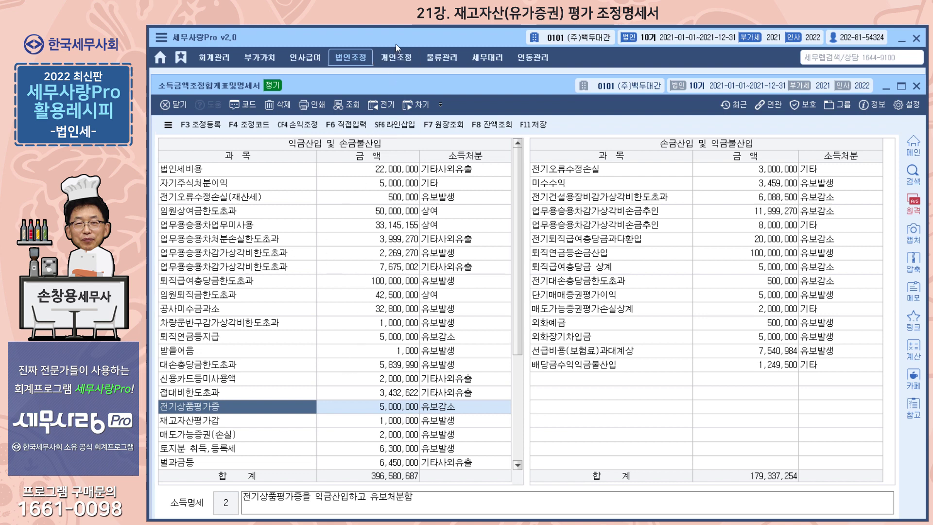
# Leave the income adjustment statement and load the 합계잔액시산표 trial balance as of December 31, 2021
pyautogui.press('Escape')
pyautogui.click(213, 57)
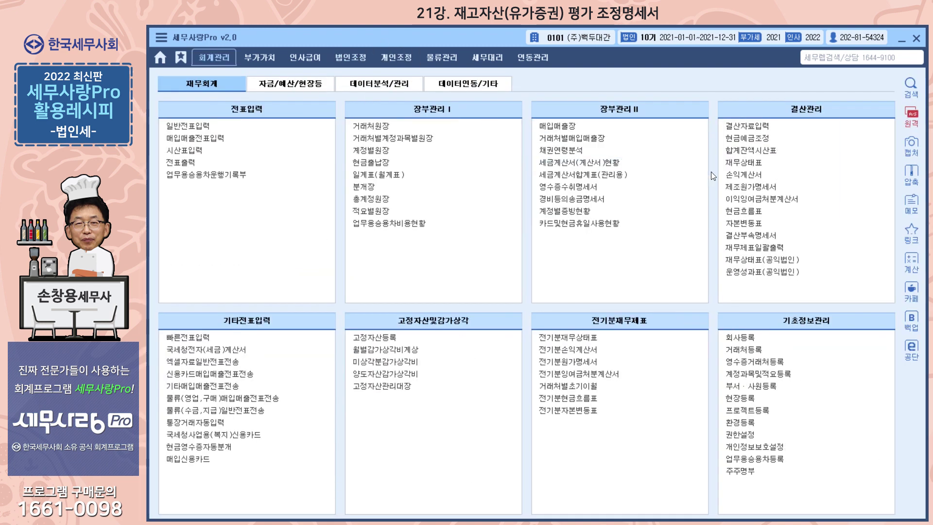
pyautogui.click(771, 160)
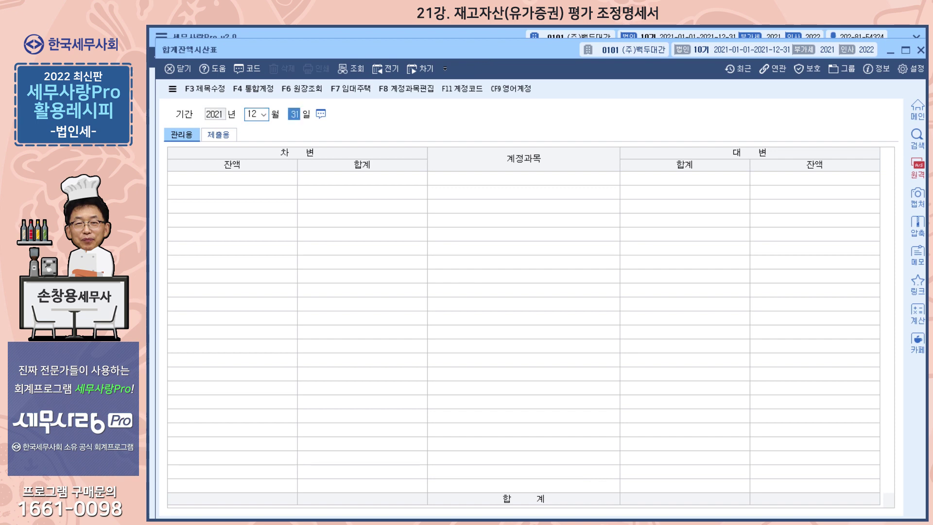
pyautogui.press('Return')
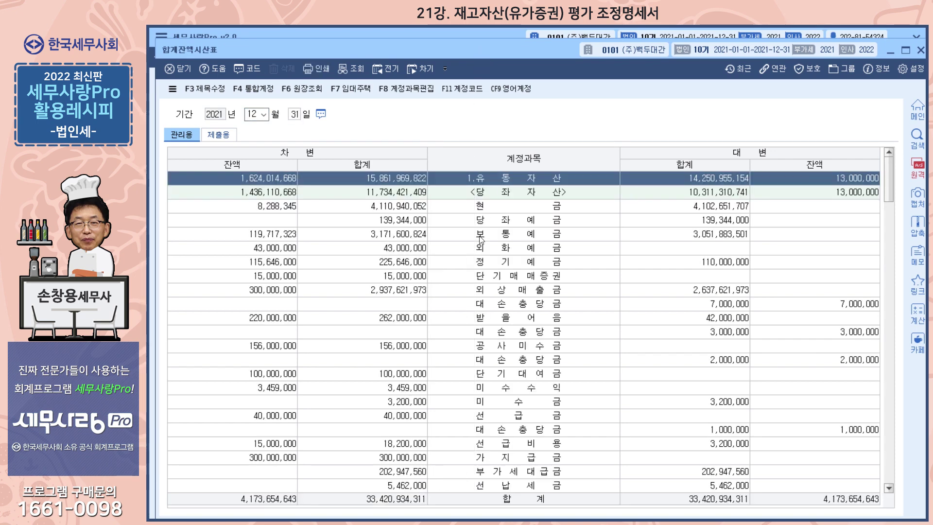
# Check the year-end balances of 상품, 원재료 and 제품 under 재고자산 in the trial balance
pyautogui.scroll(-1, 468, 323)
pyautogui.click(263, 307)
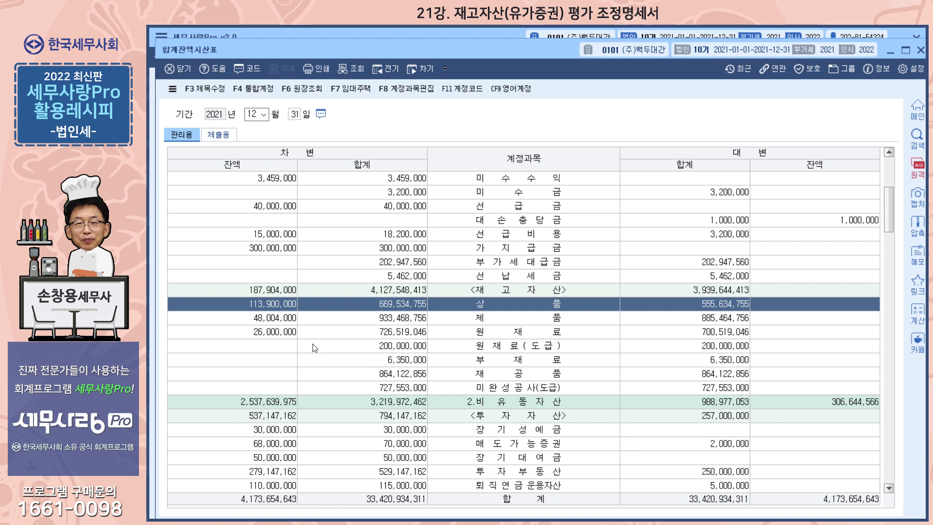
pyautogui.click(276, 336)
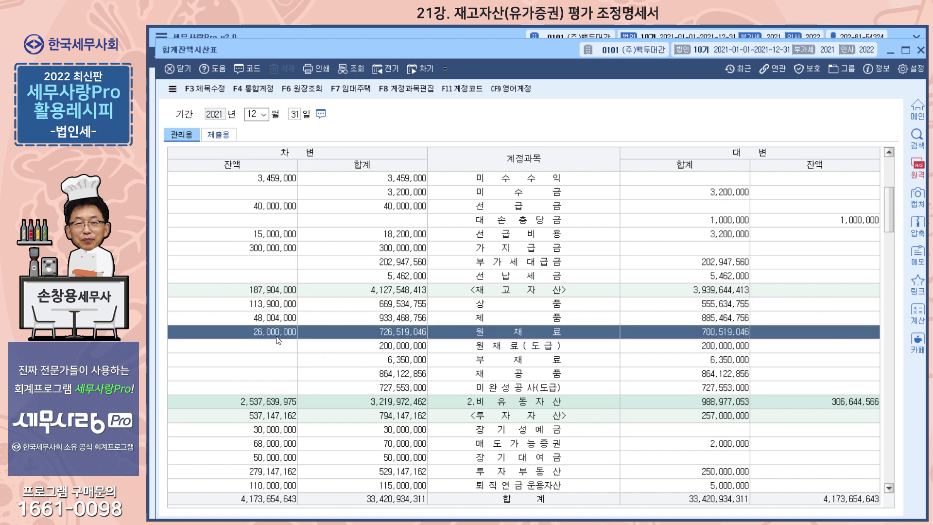
pyautogui.click(278, 322)
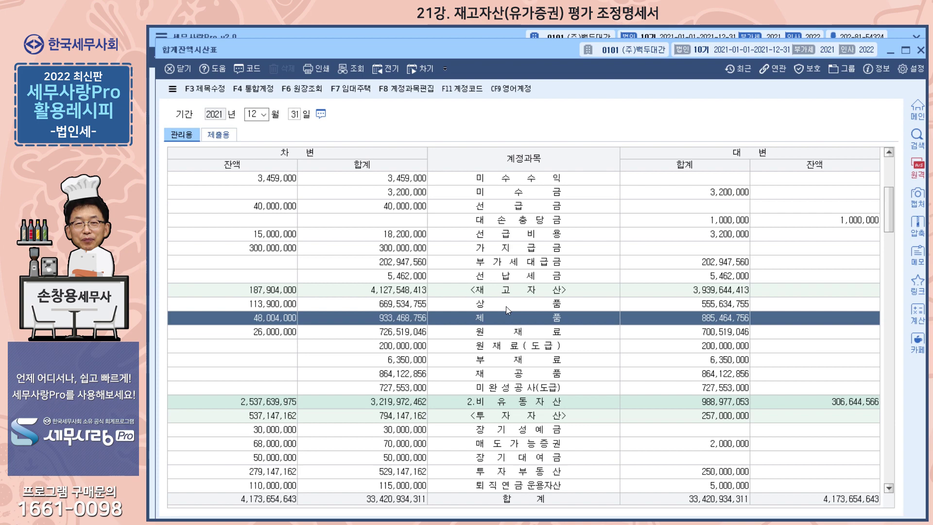
# View the ledger of 단기매매증권평가이익 from the trial balance and display its 손익계정에 대체 voucher
pyautogui.scroll(-20, 506, 306)
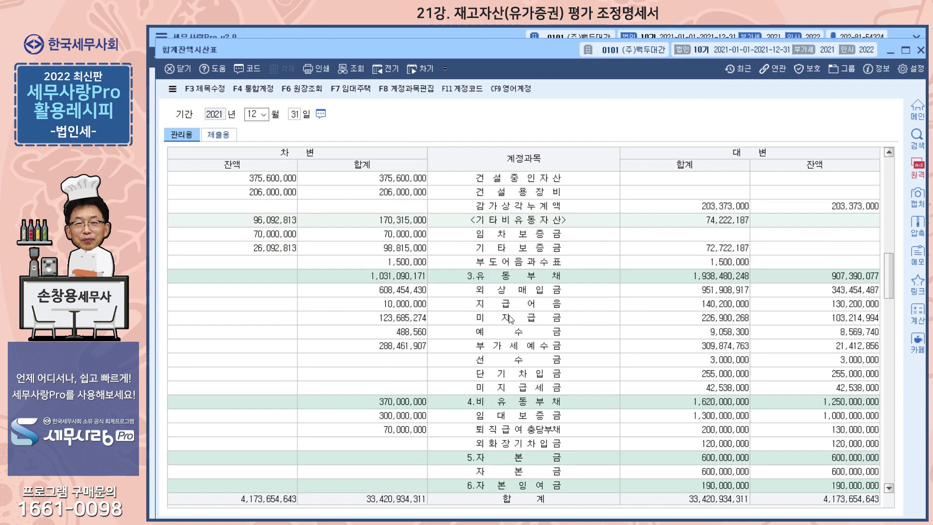
pyautogui.scroll(-15, 509, 317)
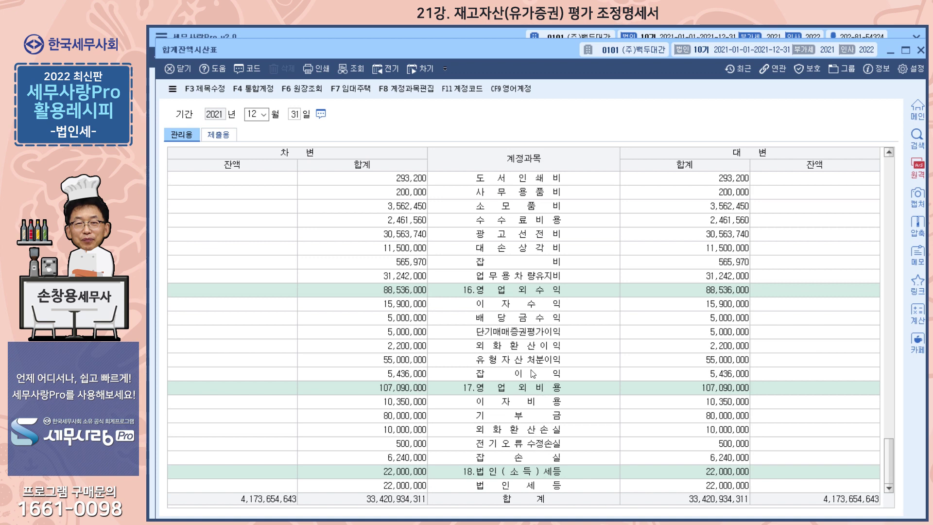
pyautogui.doubleClick(530, 332)
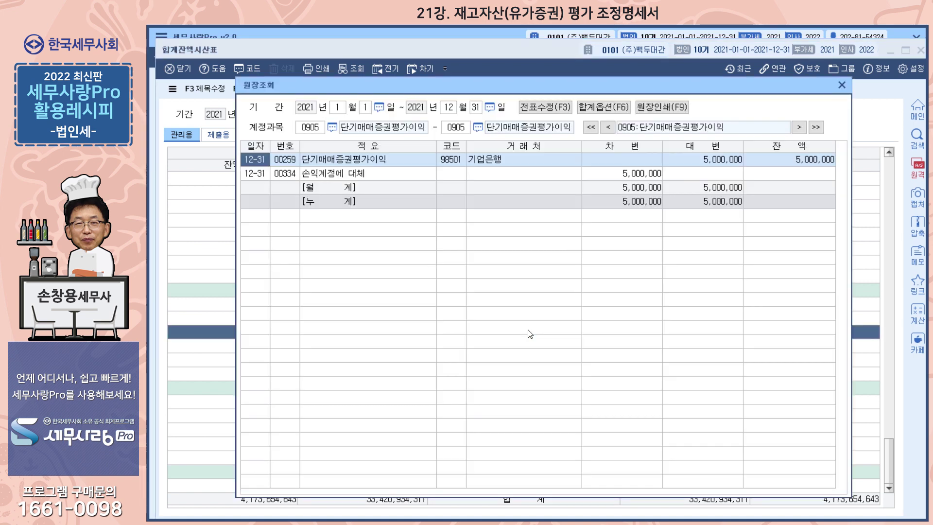
pyautogui.click(651, 176)
pyautogui.doubleClick(651, 176)
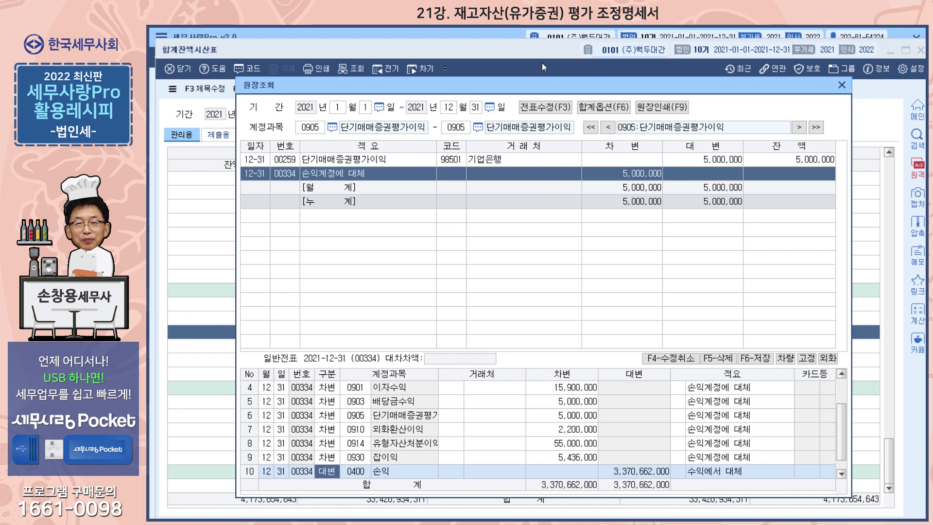
# Bring up 소득금액조정합계표및명세서 from the corporate tax adjustment forms and review the 매도가능증권(손실) entry's description
pyautogui.click(492, 33)
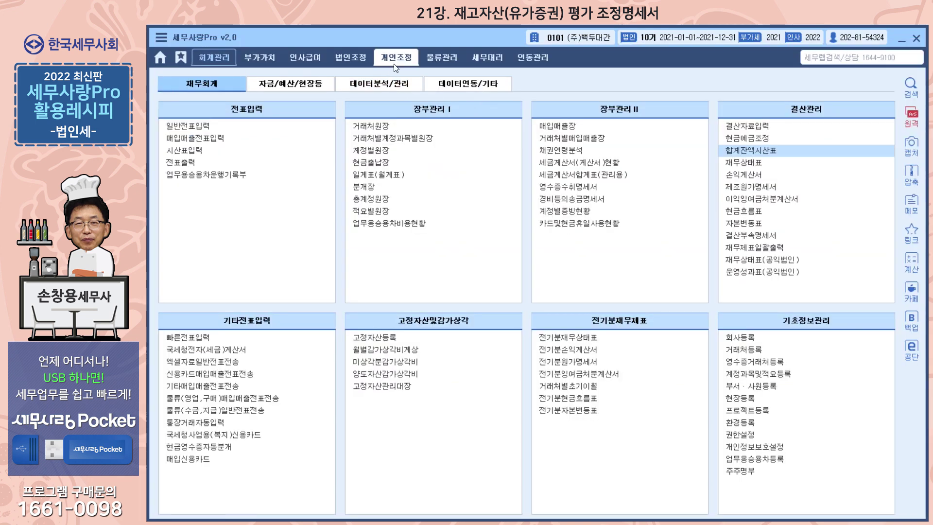
pyautogui.click(353, 60)
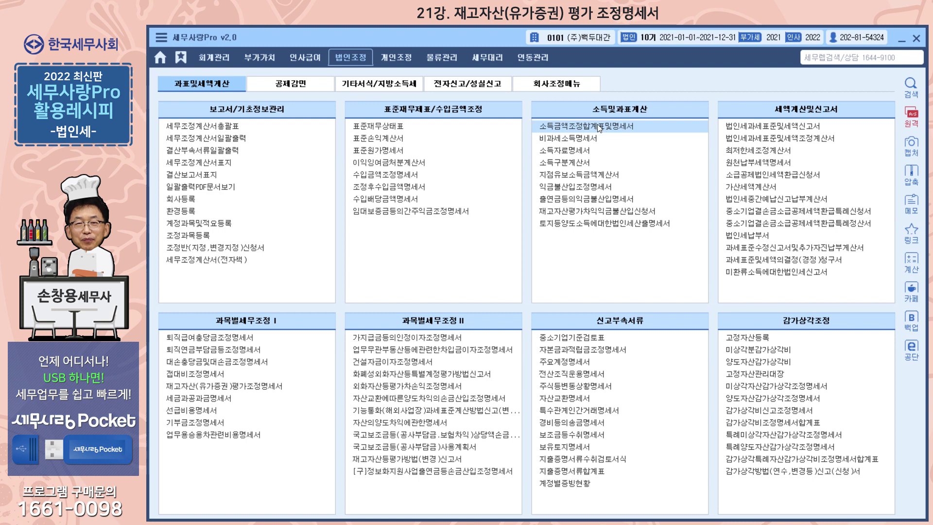
pyautogui.click(599, 127)
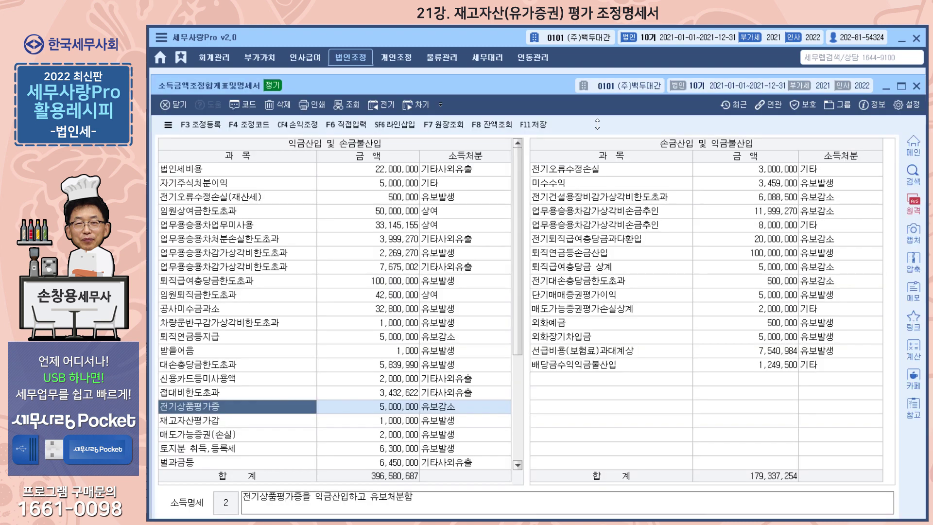
pyautogui.click(218, 435)
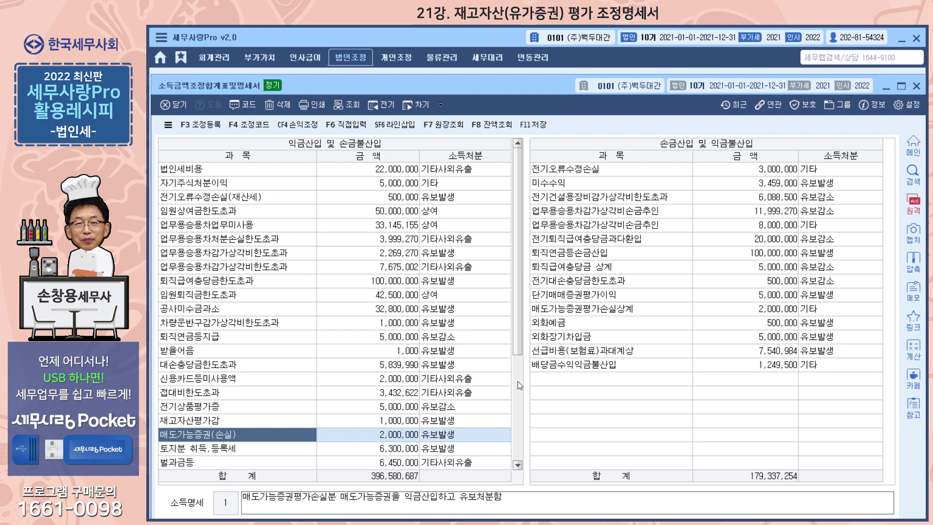
# Review the remaining 익금산입 entries, and check the description of the 단기매매증권평가이익 entry under 손금산입
pyautogui.scroll(-1, 292, 425)
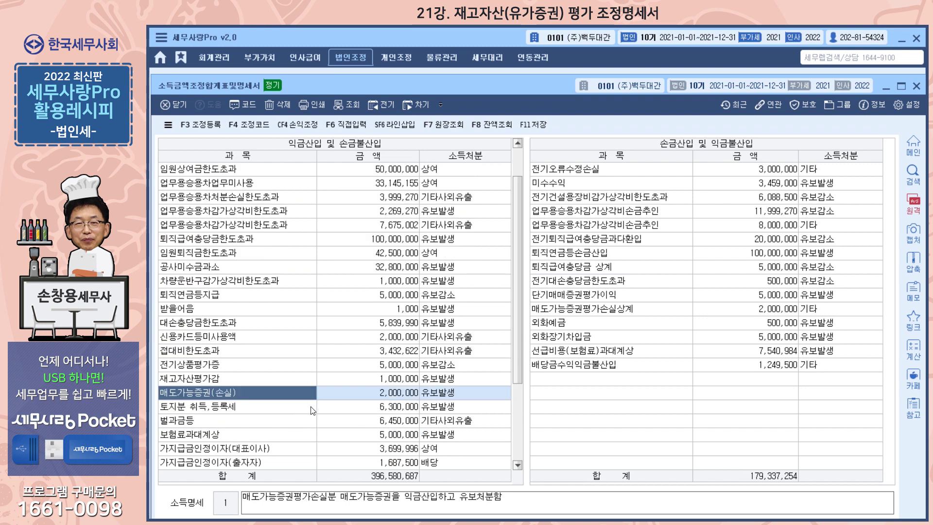
pyautogui.scroll(-3, 300, 407)
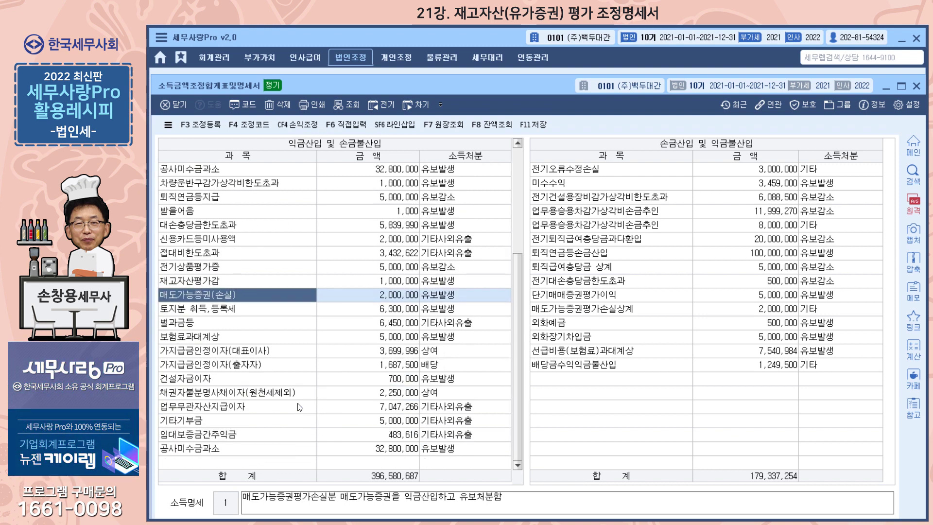
pyautogui.click(223, 463)
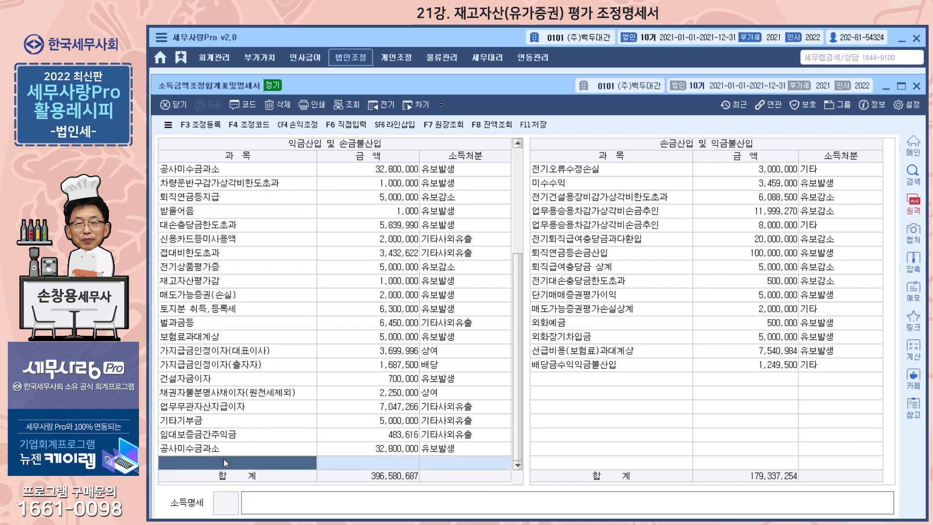
pyautogui.click(586, 299)
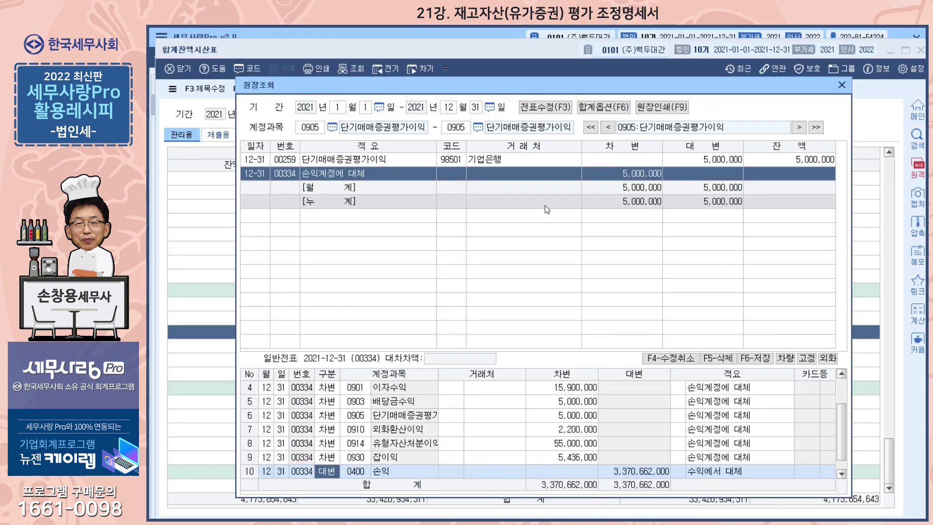
# Replace the open ledger with that of 매도가능증권평가손 from the trial balance, view its December 31 voucher, and close it
pyautogui.click(842, 85)
pyautogui.scroll(10, 533, 290)
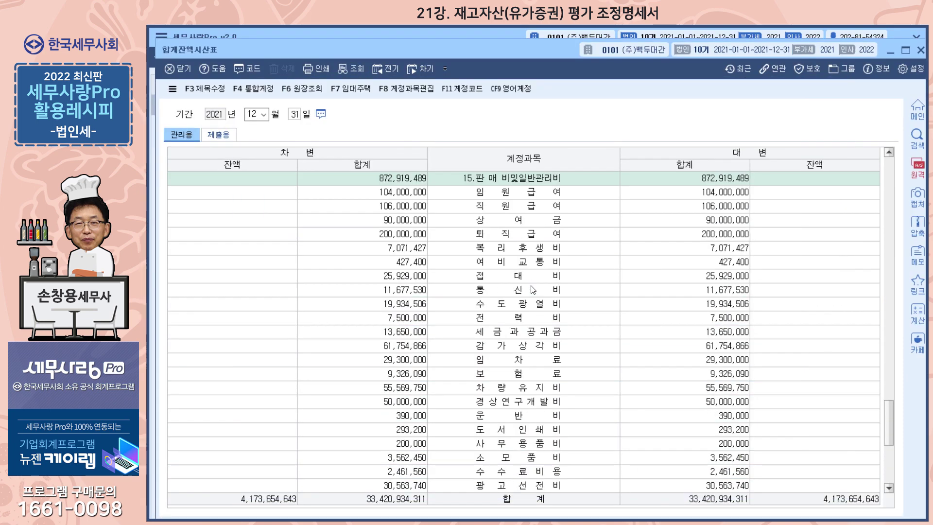
pyautogui.scroll(10, 533, 290)
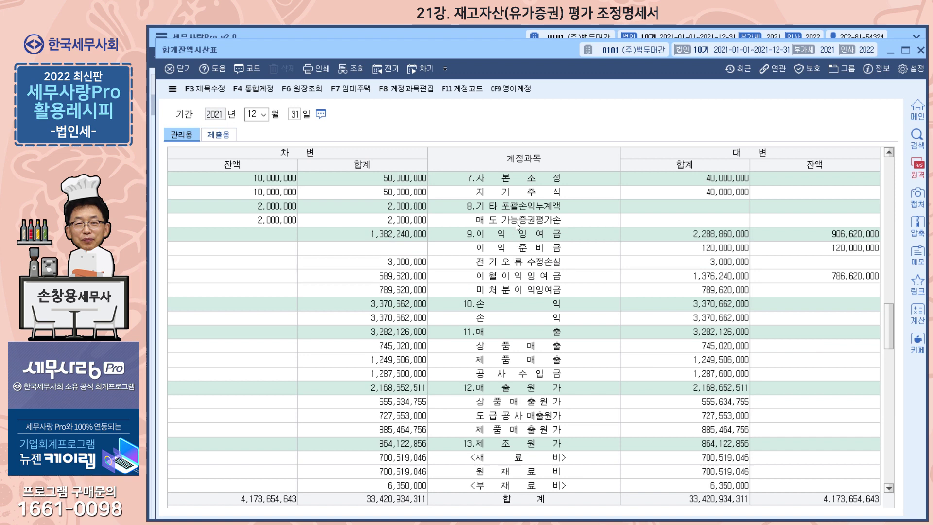
pyautogui.click(518, 225)
pyautogui.doubleClick(515, 223)
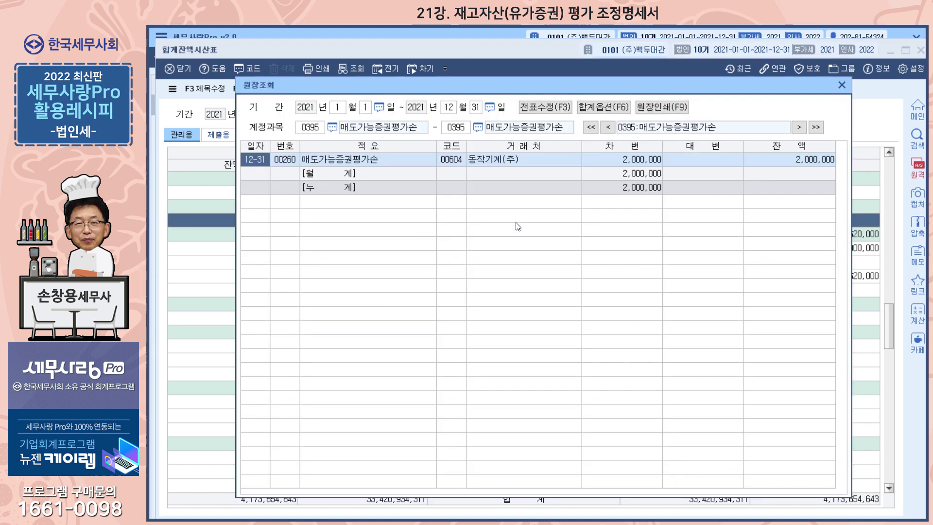
pyautogui.doubleClick(613, 159)
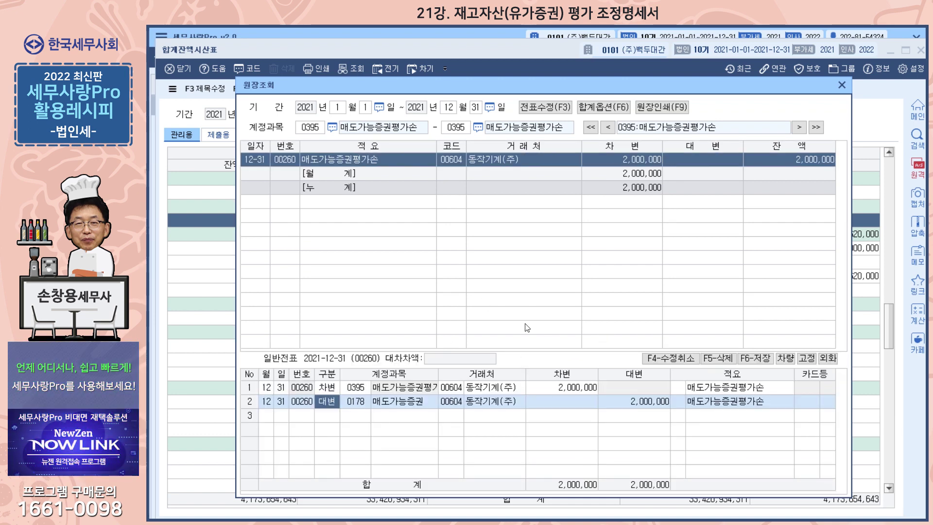
pyautogui.click(842, 86)
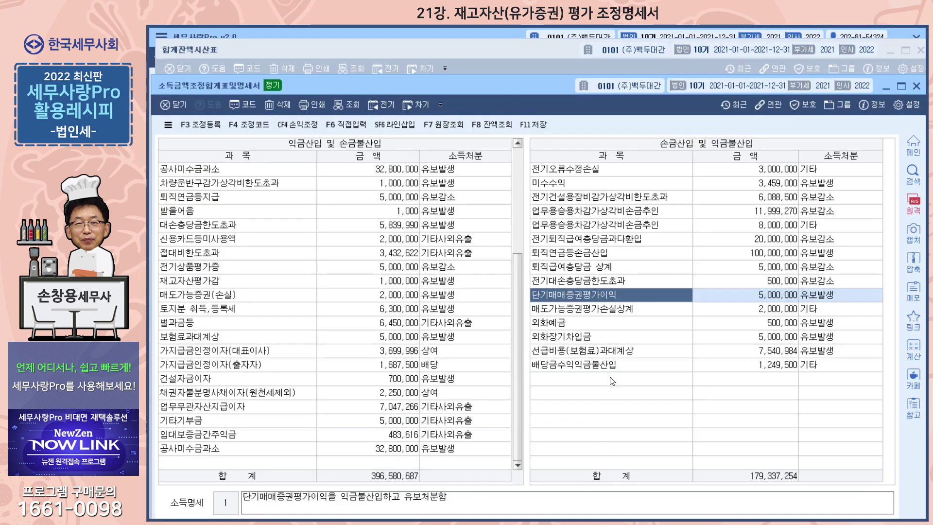
# Compare the 매도가능증권평가손실상계 and 매도가능증권(손실) adjustment entries, and close the adjustment statement and the trial balance
pyautogui.click(579, 313)
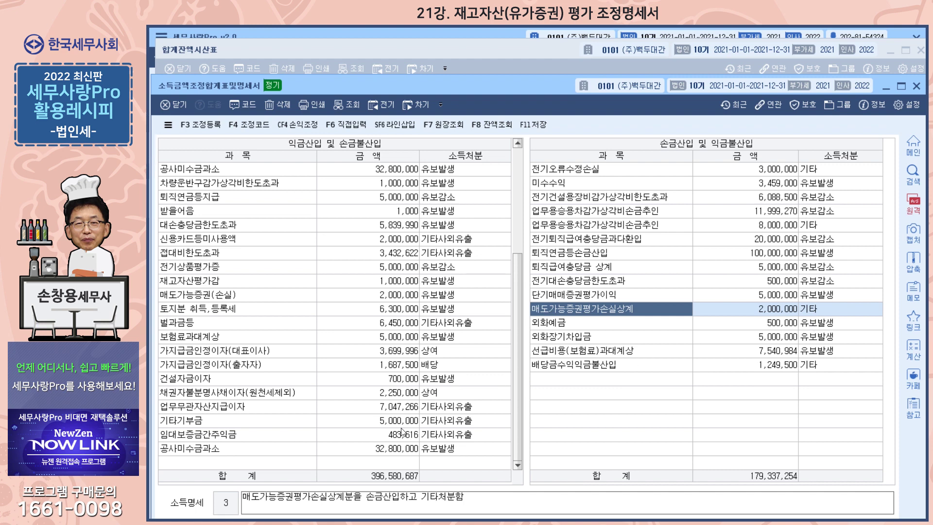
pyautogui.click(388, 295)
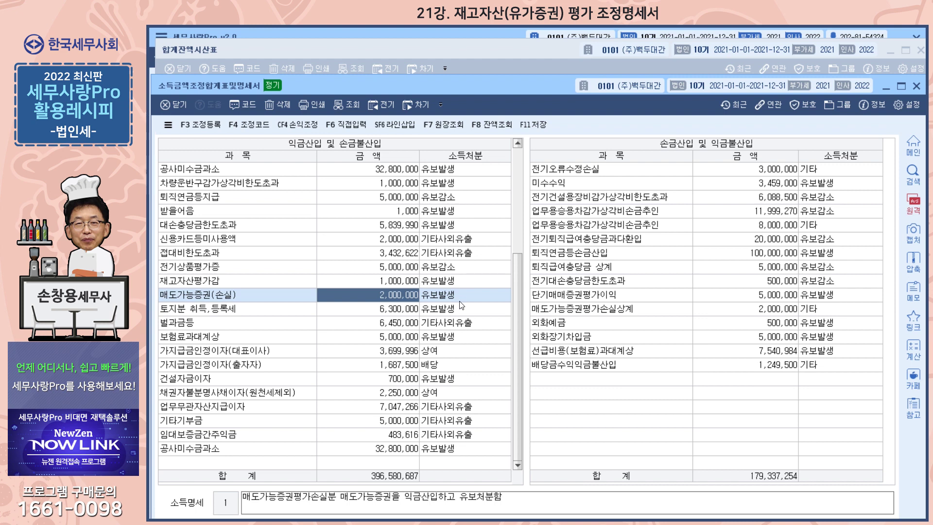
pyautogui.click(917, 86)
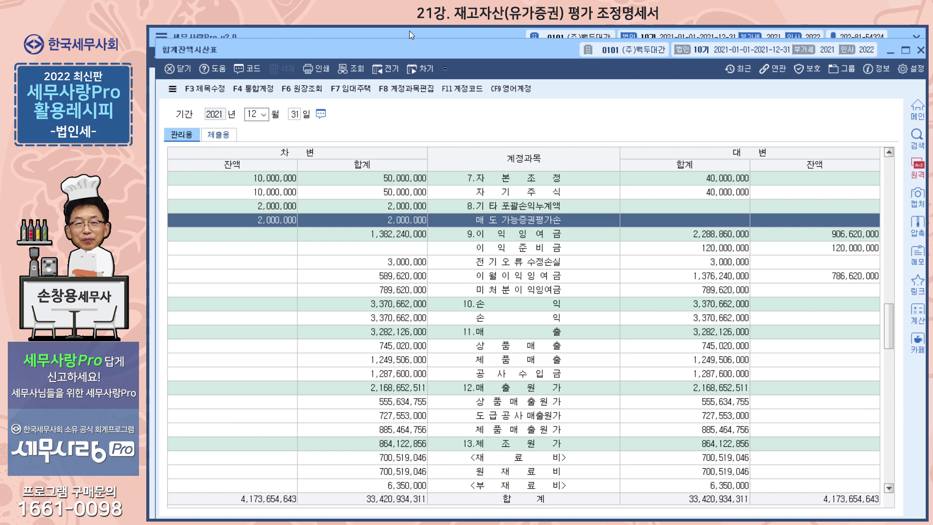
pyautogui.press('Escape')
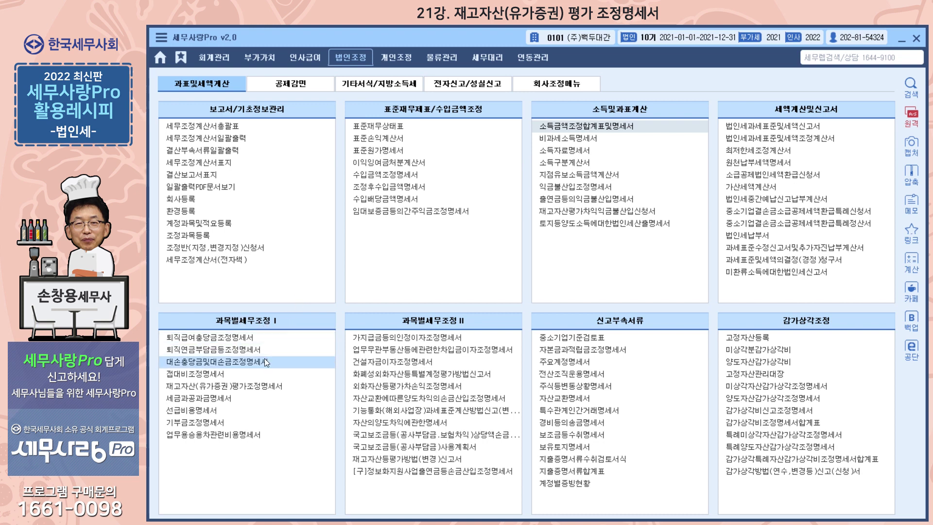
# Open 재고자산(유가증권)평가조정명세서 and, for 원재료, check the reported method and choose 03:후입선출법 as the valuation method
pyautogui.click(223, 387)
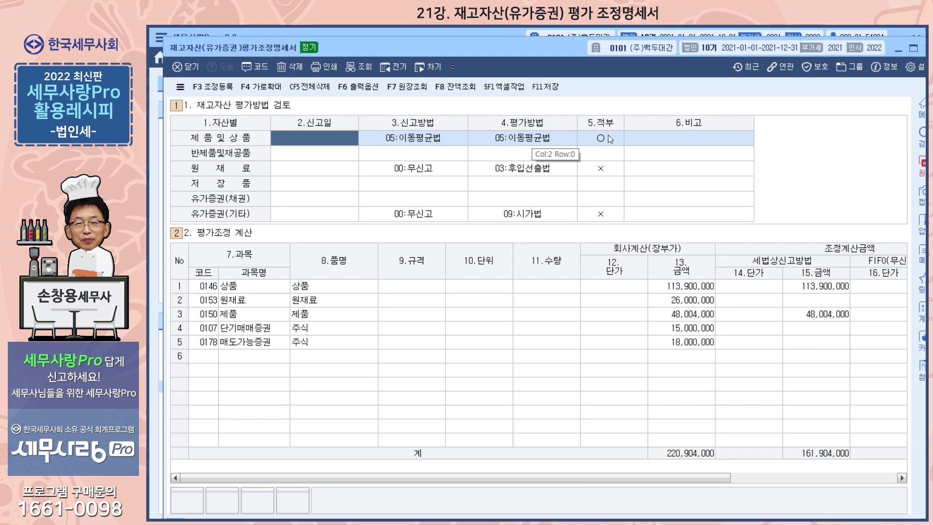
pyautogui.click(407, 168)
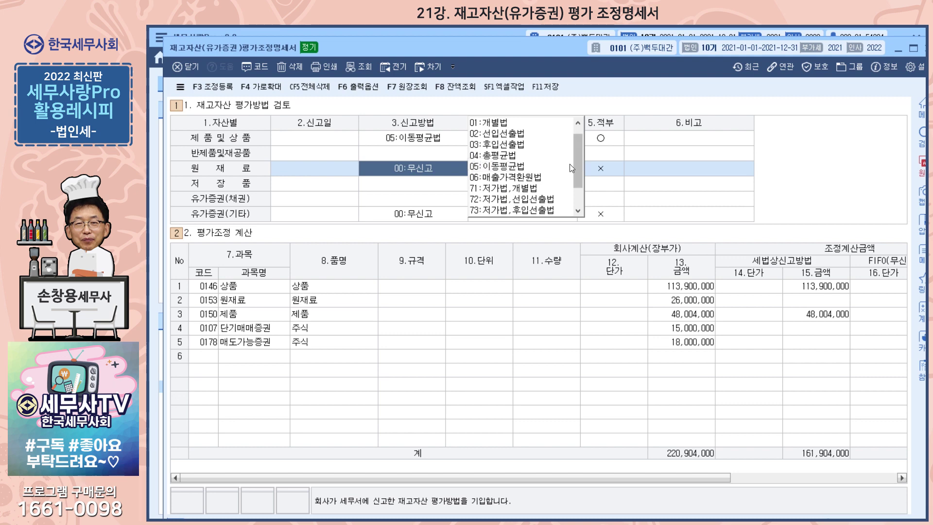
pyautogui.scroll(-1, 578, 164)
pyautogui.scroll(2, 520, 168)
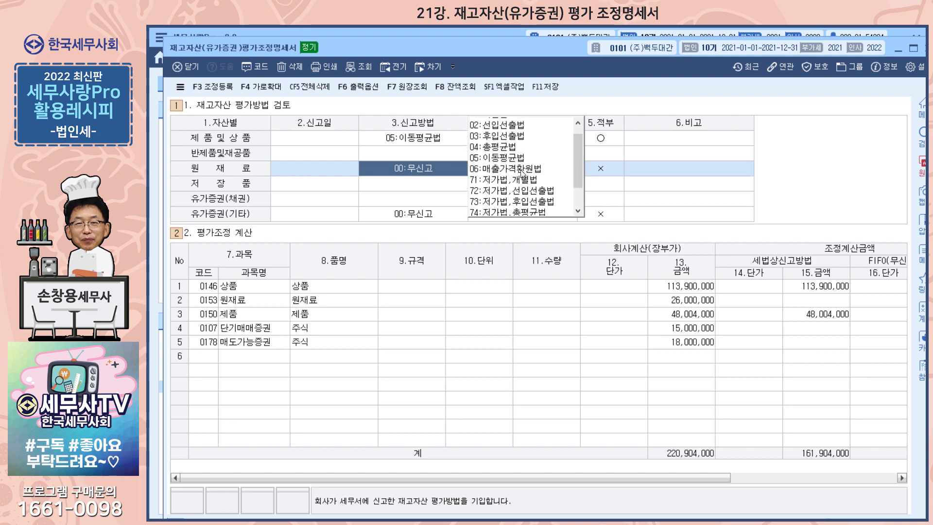
pyautogui.click(506, 156)
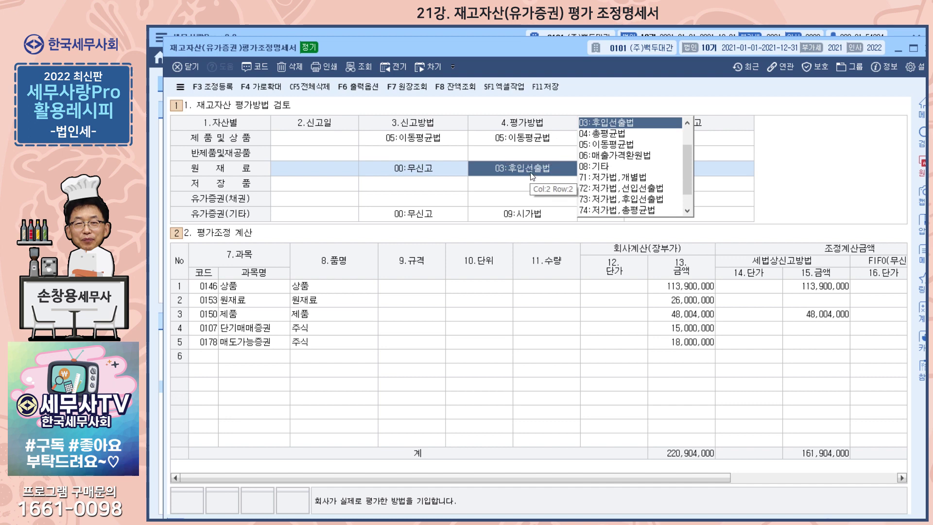
pyautogui.click(610, 124)
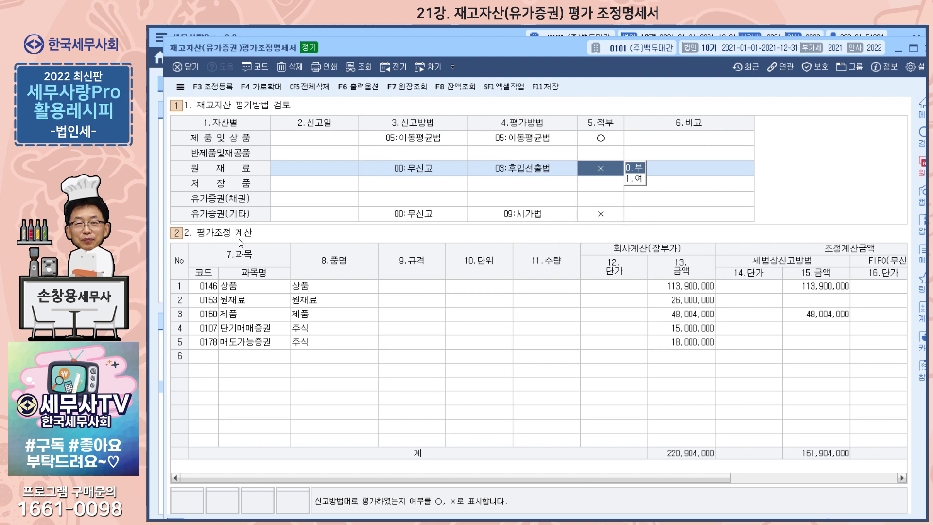
# Examine the account code, item name and book amount of the 상품 row in the 평가조정 계산 table
pyautogui.click(214, 290)
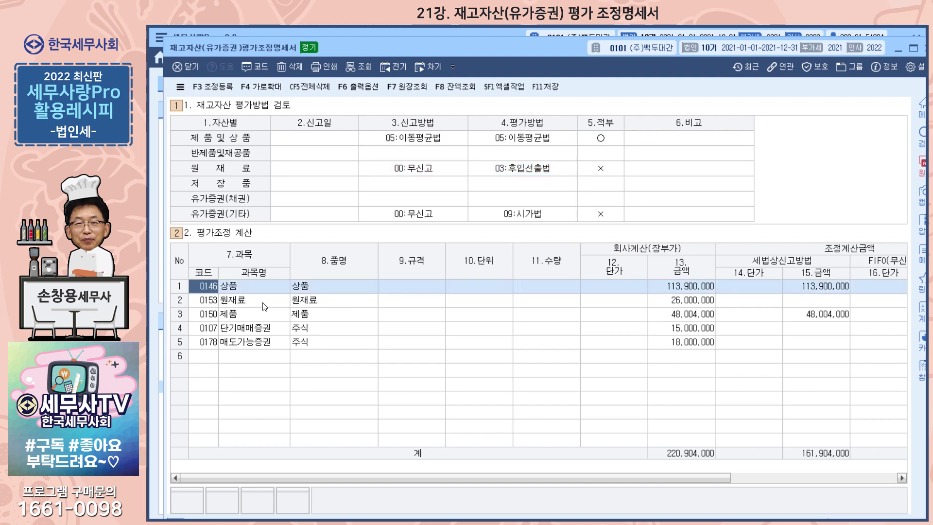
pyautogui.click(343, 290)
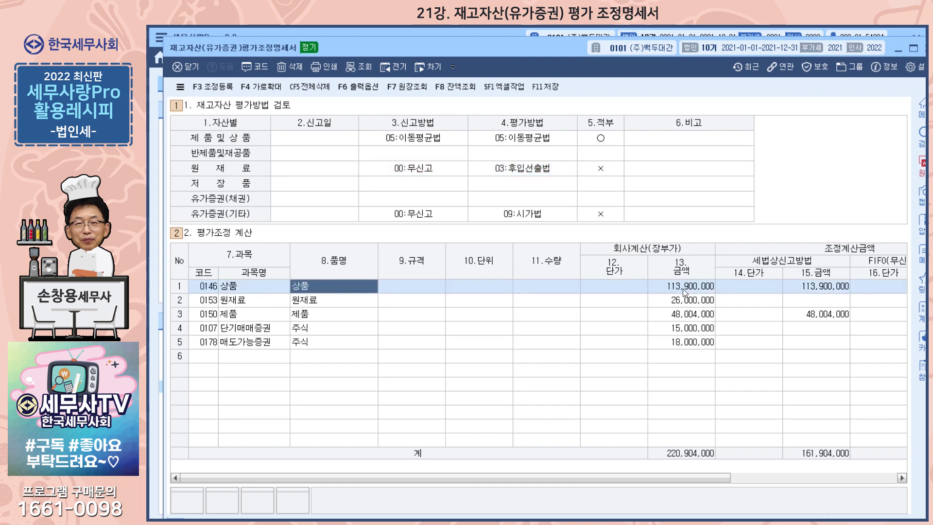
pyautogui.click(683, 288)
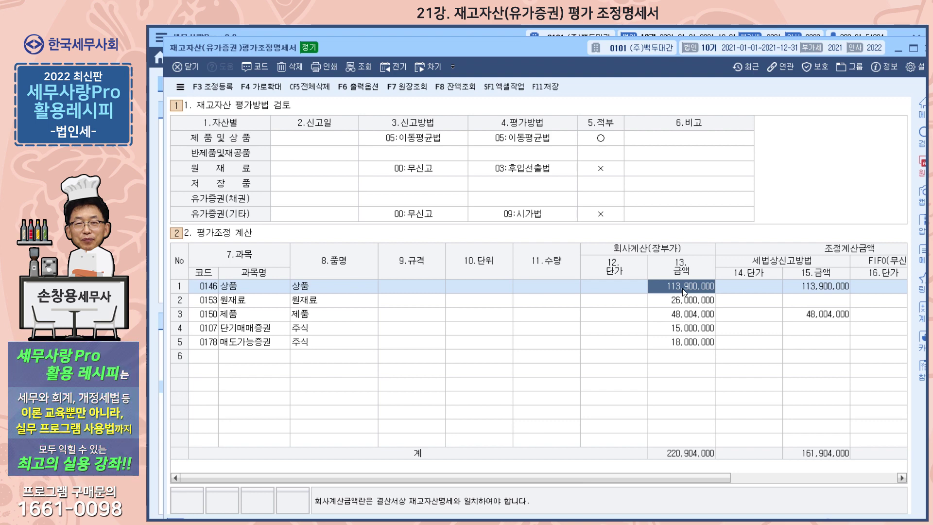
# Check the 상품 row's amount under 세법상신고방법 and its 조정액 in the 평가조정 계산 table
pyautogui.click(810, 285)
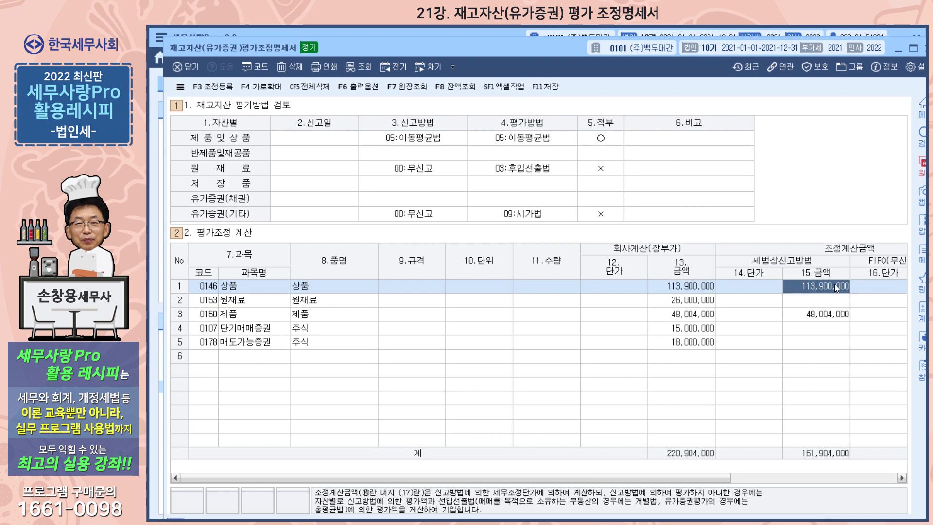
pyautogui.moveTo(722, 480); pyautogui.dragTo(890, 474)
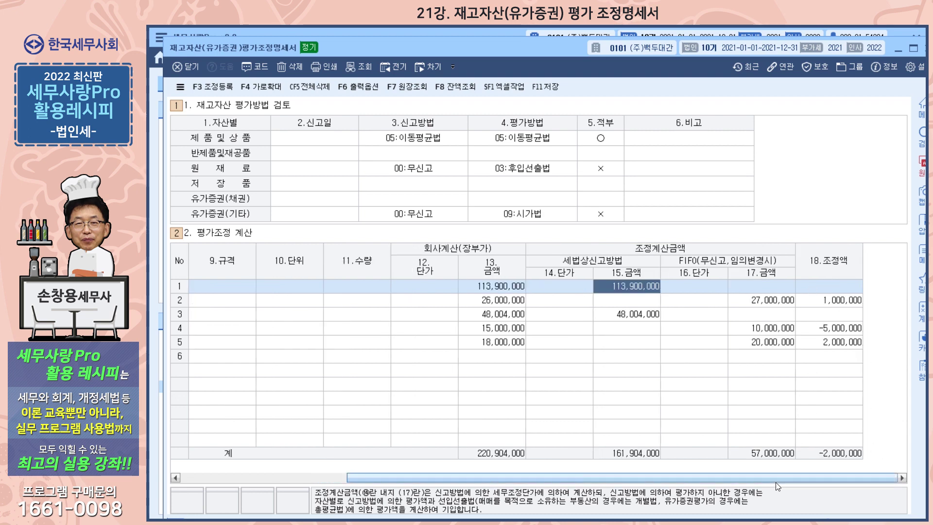
pyautogui.moveTo(778, 480); pyautogui.dragTo(726, 479)
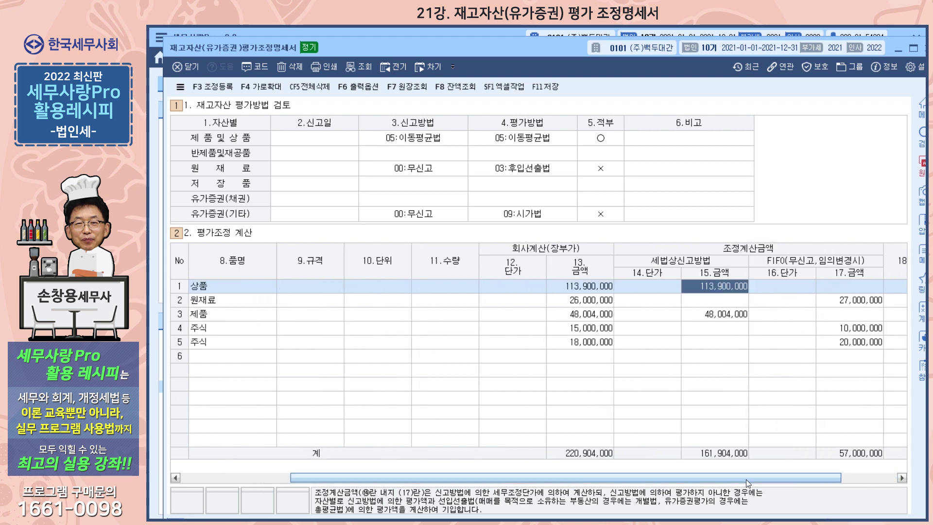
# Compare the book amounts of the 원재료 and 제품 rows with their 조정계산금액 amounts
pyautogui.click(601, 305)
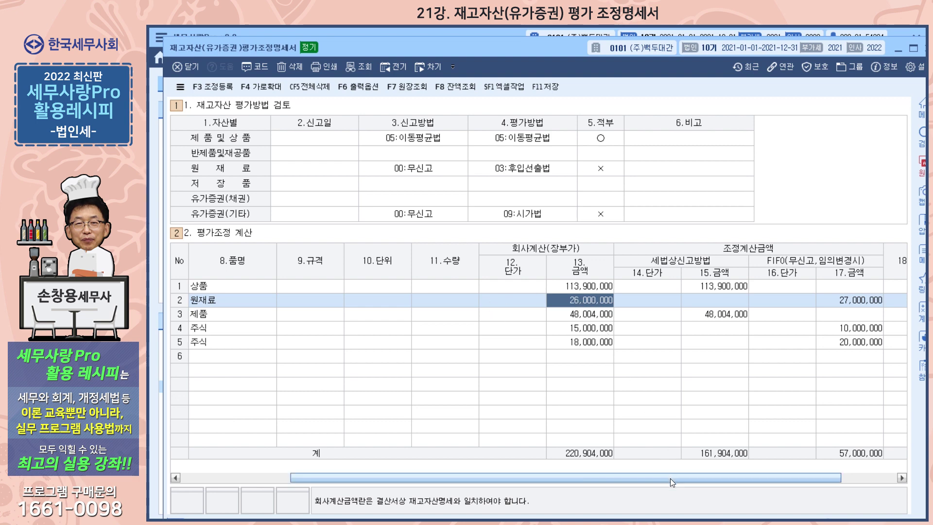
pyautogui.moveTo(670, 479); pyautogui.dragTo(745, 471)
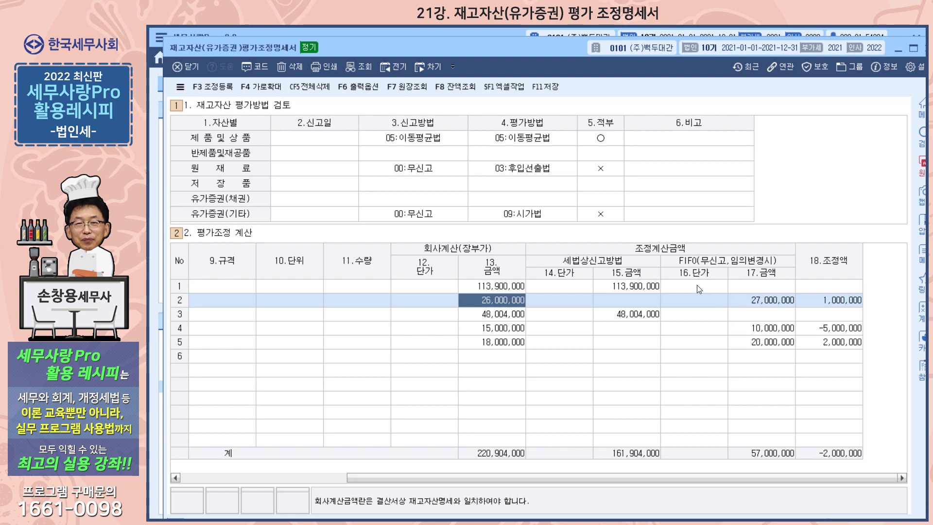
pyautogui.click(765, 304)
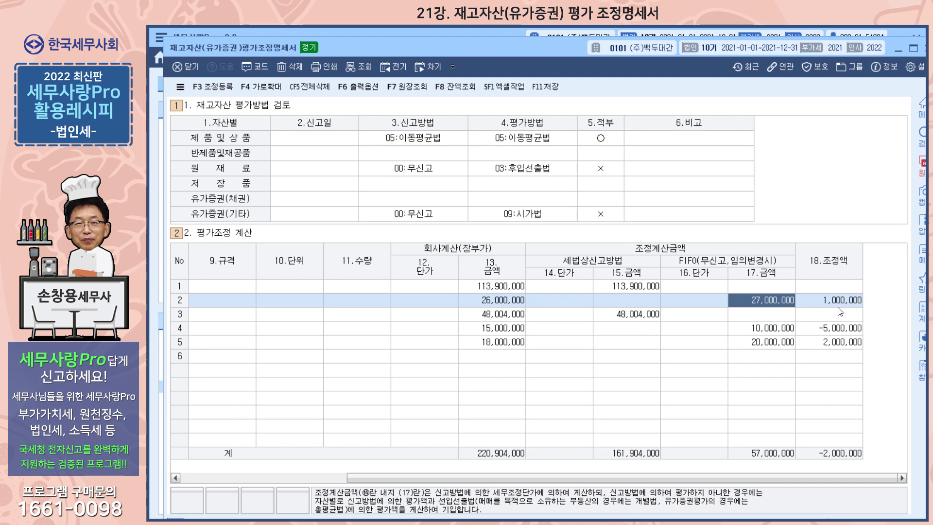
pyautogui.click(504, 316)
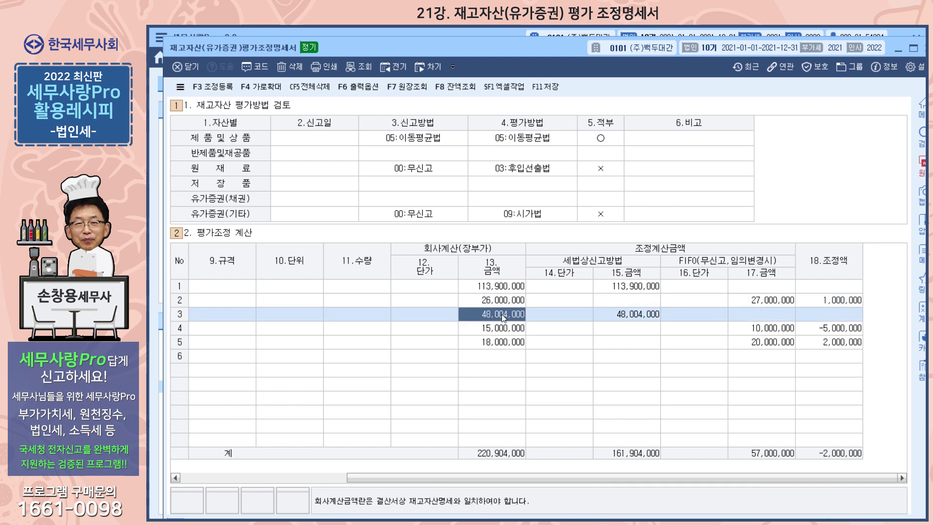
pyautogui.click(644, 320)
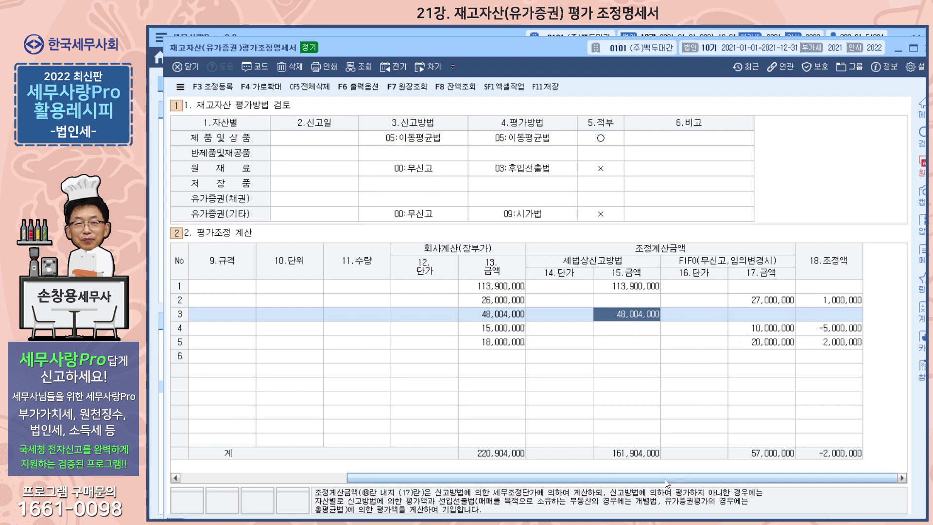
# Examine the 단기매매증권 and 매도가능증권 rows, comparing their book amounts, FIFO amounts and 조정액
pyautogui.moveTo(665, 479); pyautogui.dragTo(498, 479)
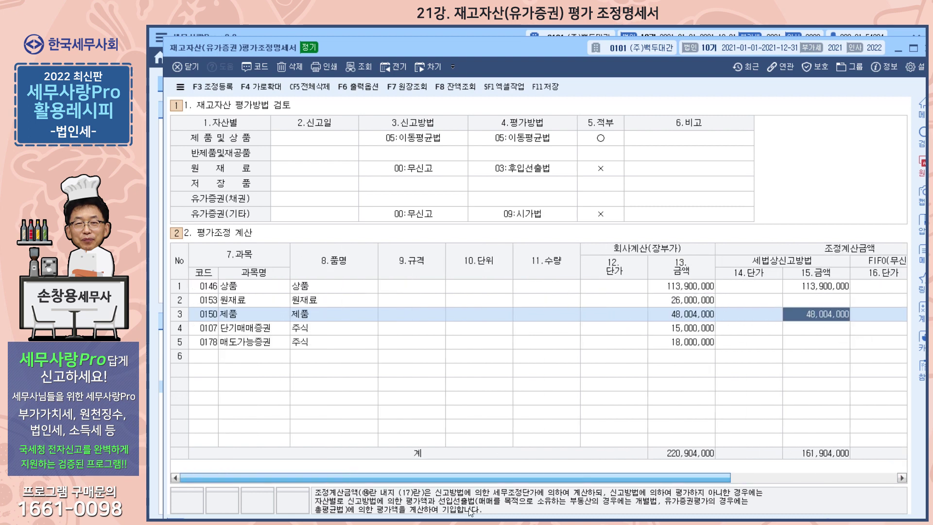
pyautogui.click(260, 333)
pyautogui.click(260, 345)
pyautogui.moveTo(424, 480); pyautogui.dragTo(603, 478)
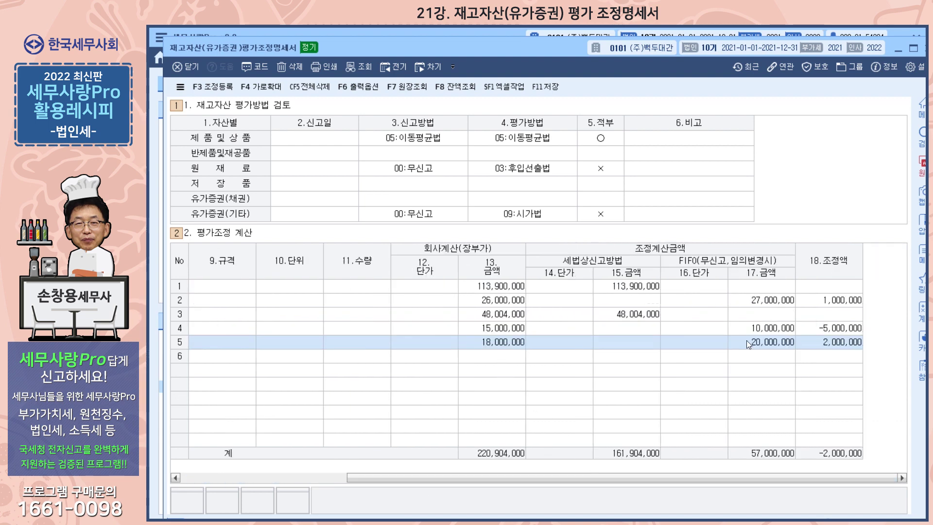
pyautogui.click(825, 331)
pyautogui.click(829, 345)
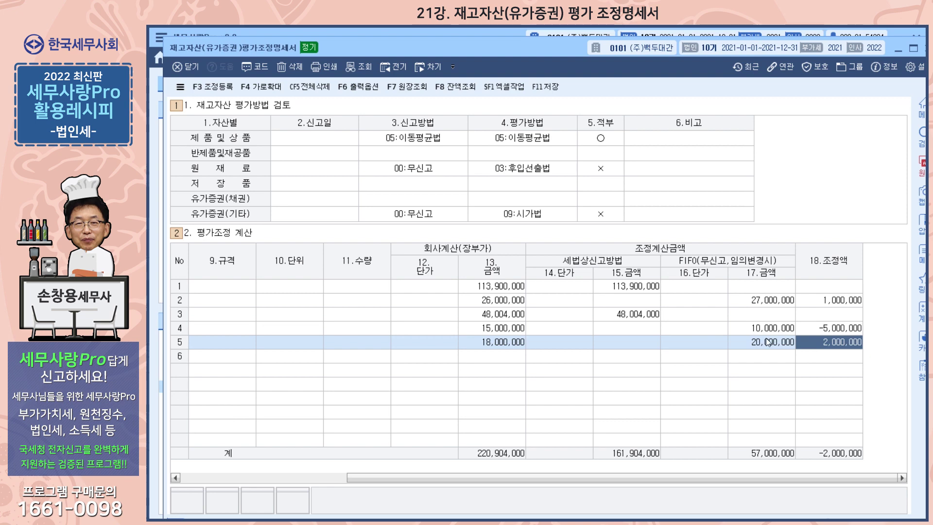
# Recheck the item names and 조정액 of the securities rows, and open the 조정 등록 window
pyautogui.moveTo(681, 483); pyautogui.dragTo(442, 474)
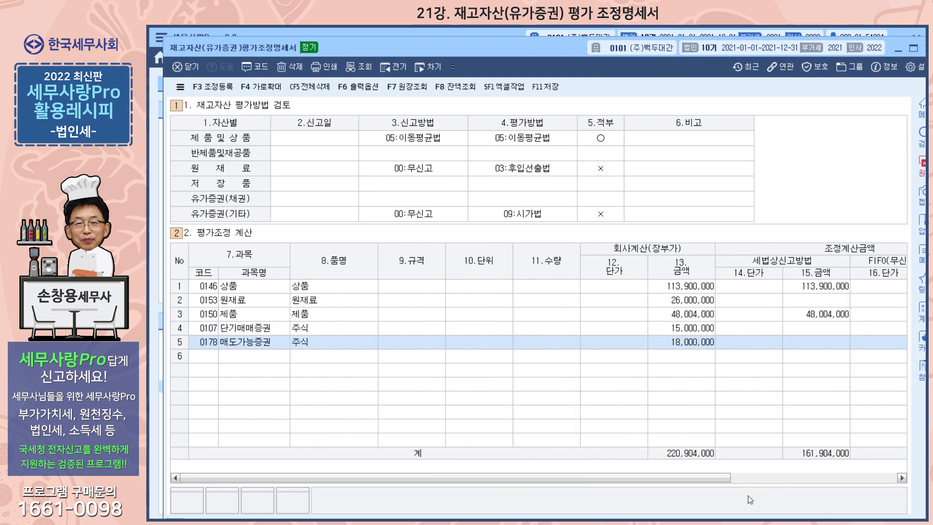
pyautogui.click(824, 479)
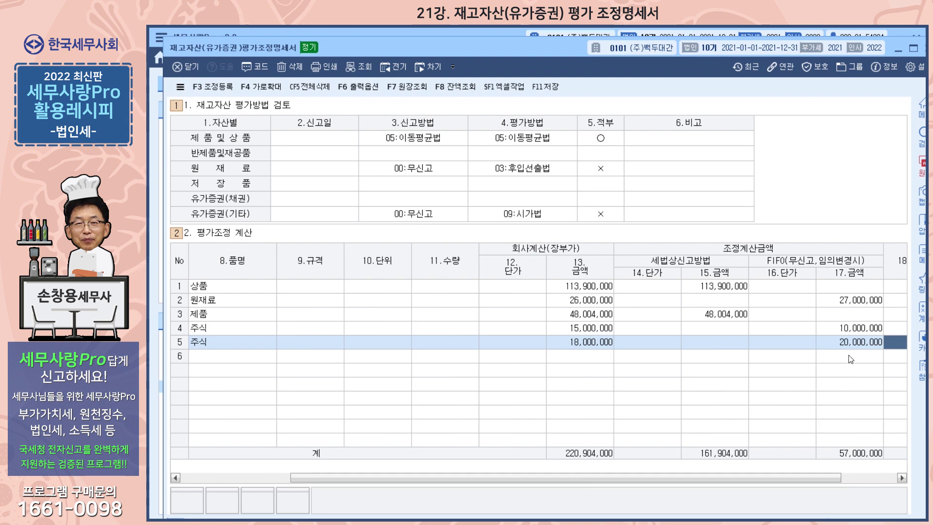
pyautogui.moveTo(787, 480); pyautogui.dragTo(829, 447)
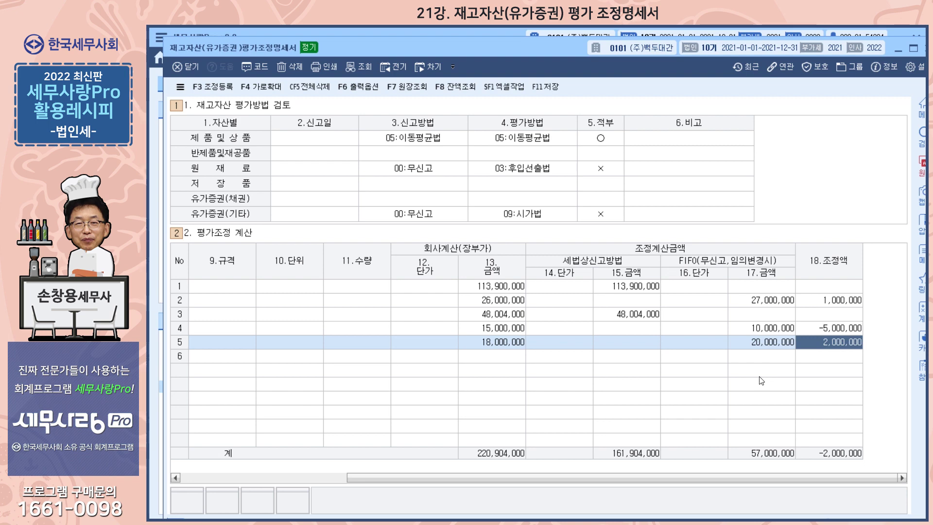
pyautogui.click(216, 88)
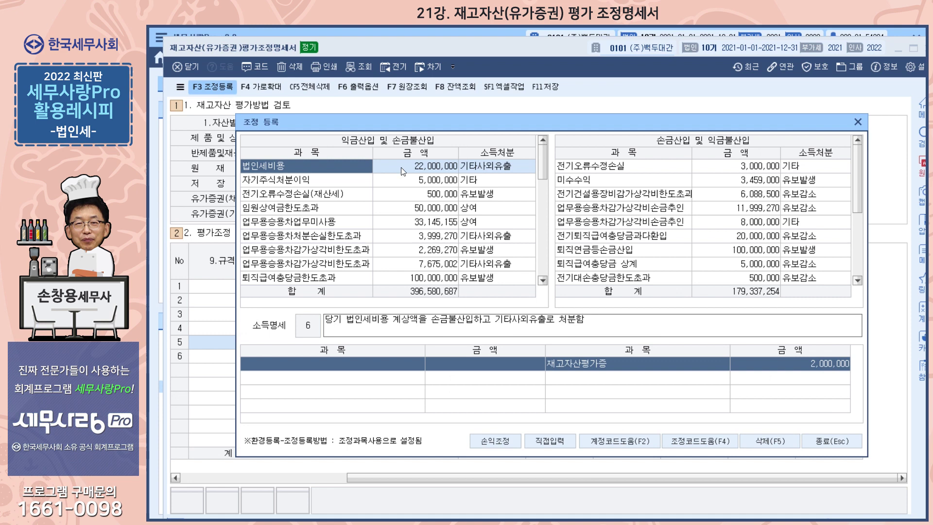